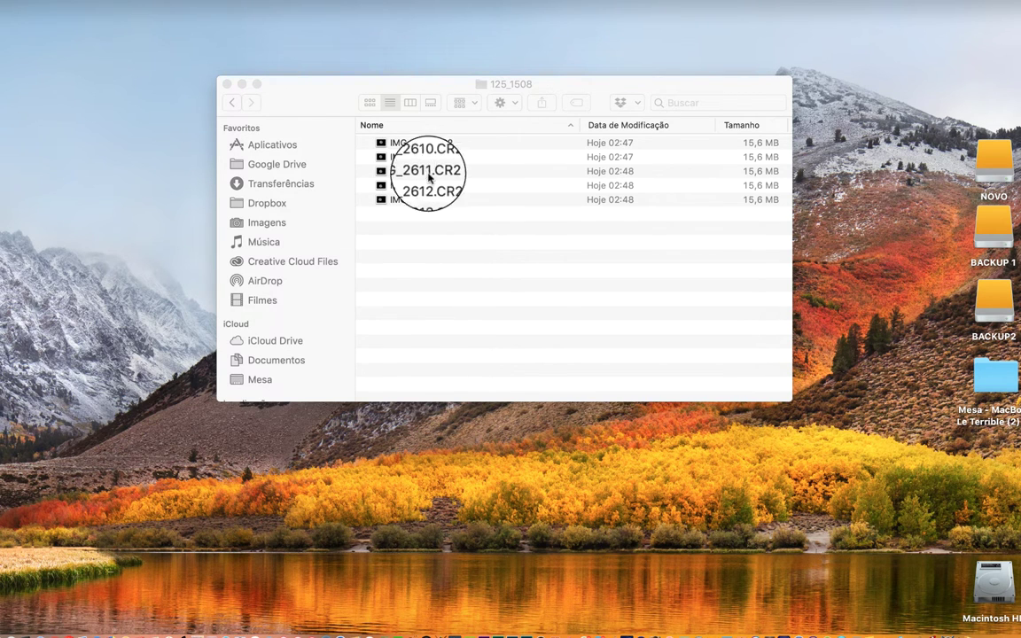
Open the five CR2 photos IMG_2609 to IMG_2613 in Adobe Lightroom Classic and dismiss the import dialog
click(432, 144)
click(432, 143)
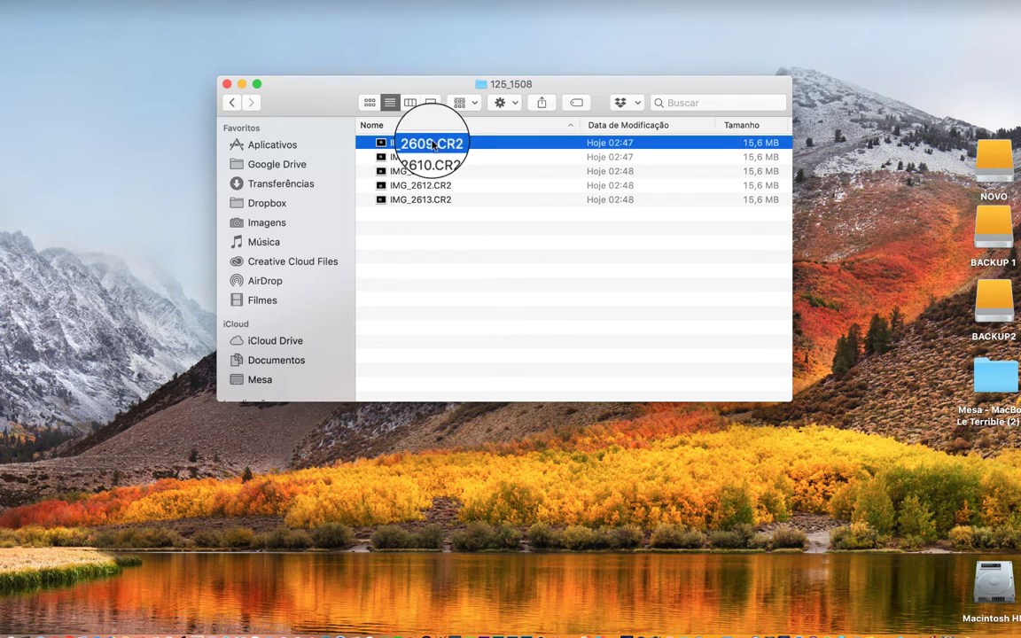
shift+click(424, 200)
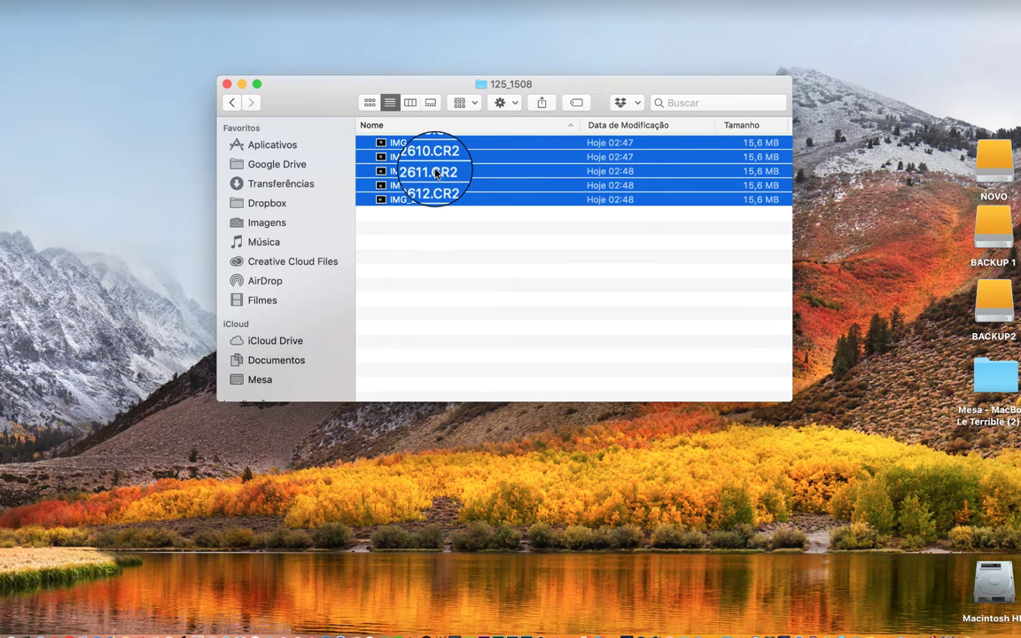
right_click(435, 174)
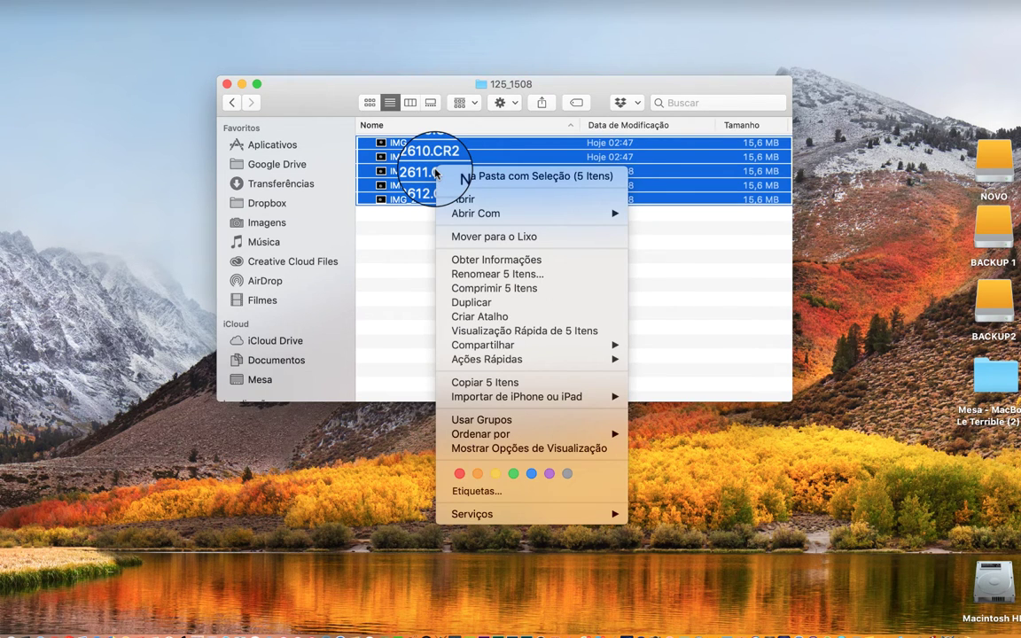
mouse_move(455, 216)
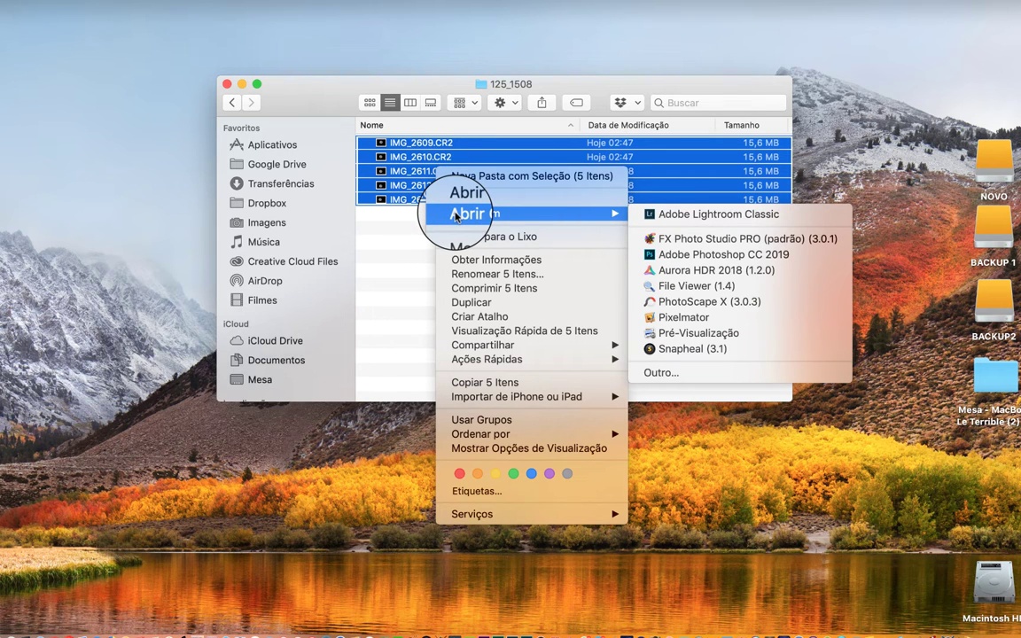
click(687, 216)
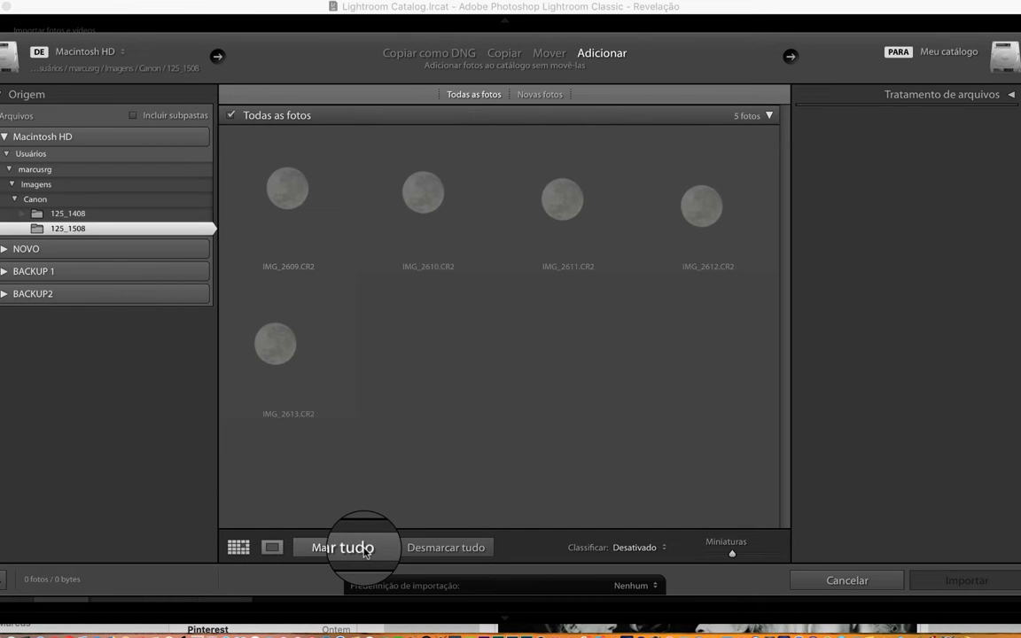
click(830, 581)
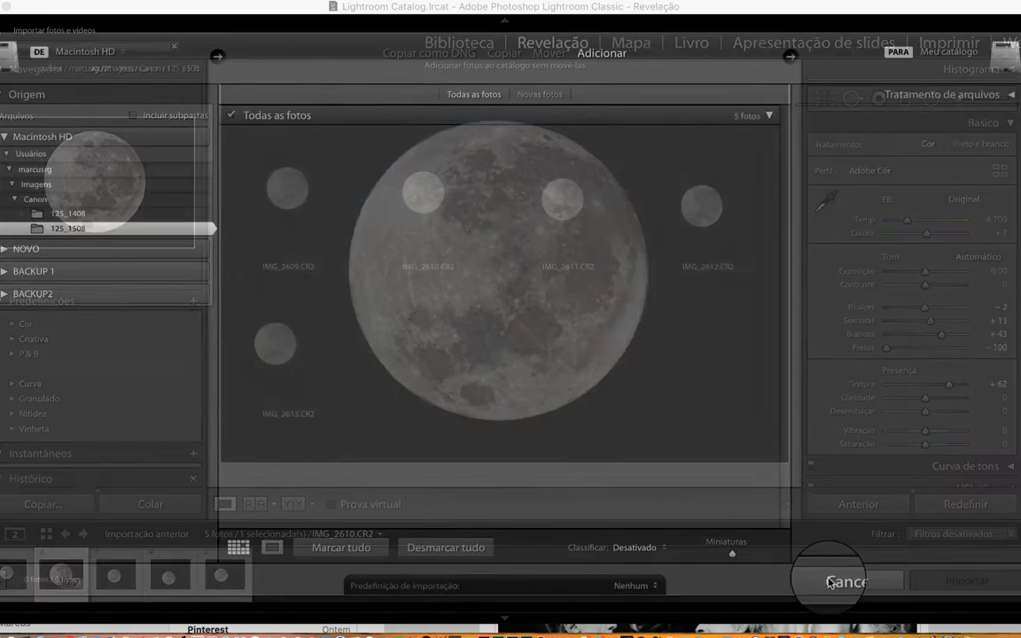
Compare the moon photos, choose IMG_2611.CR2 and set its Texture to +86
click(111, 574)
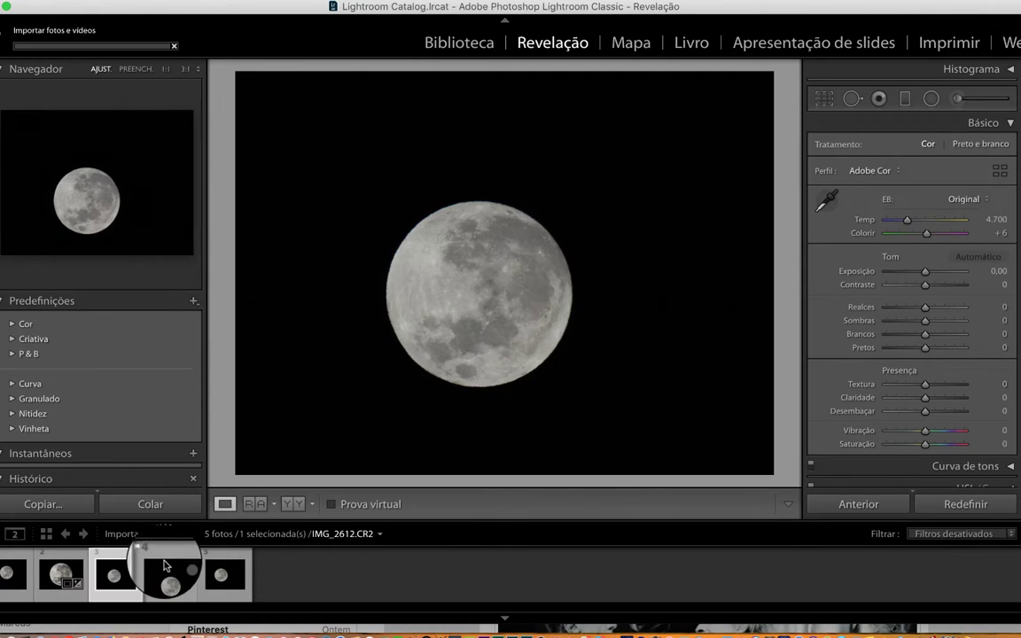
click(64, 567)
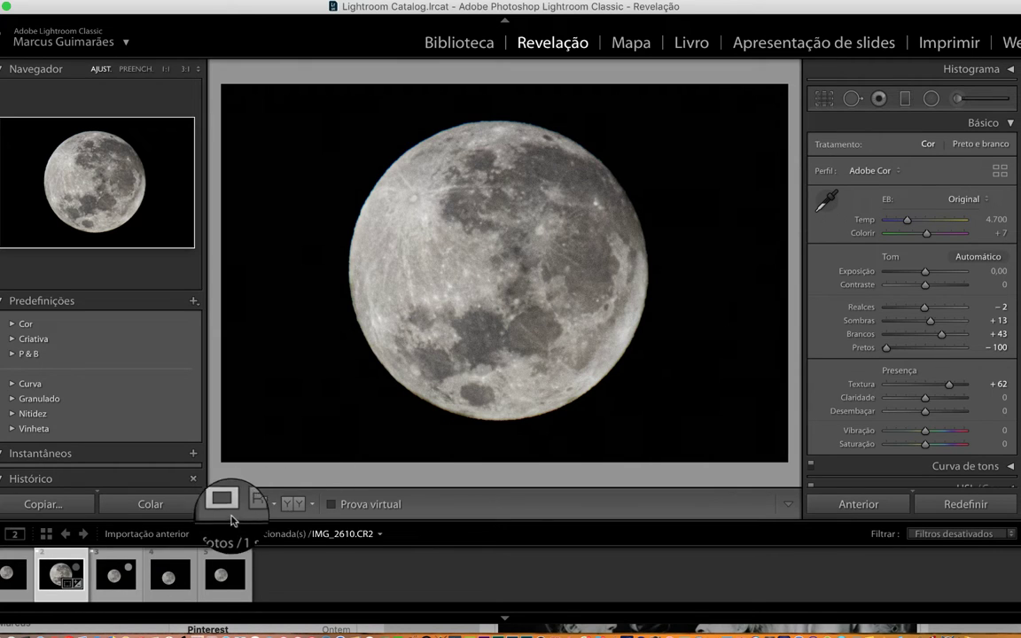
click(166, 574)
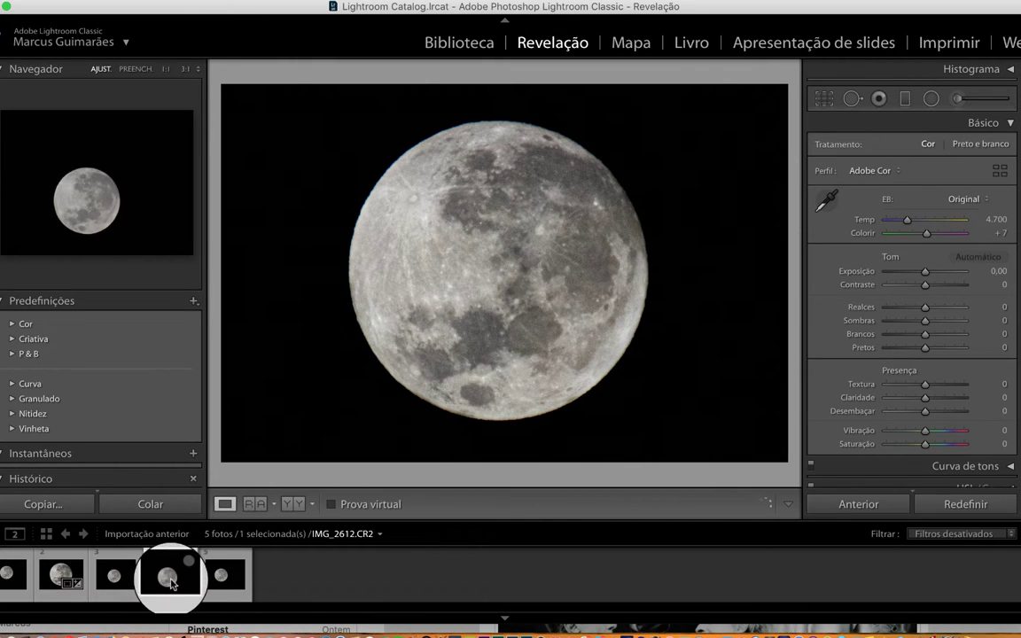
click(221, 576)
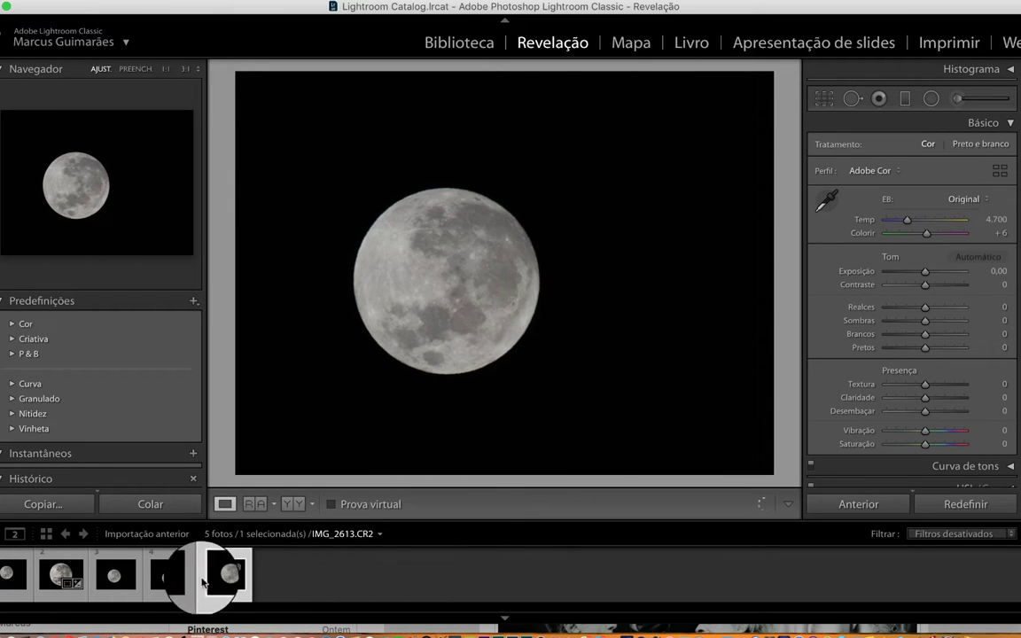
click(171, 579)
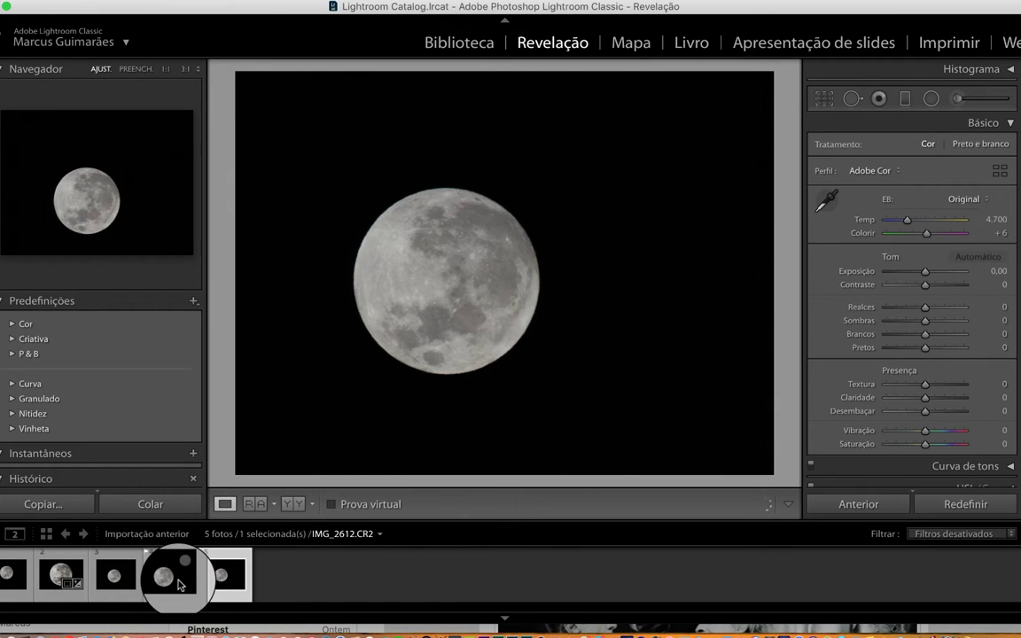
click(125, 582)
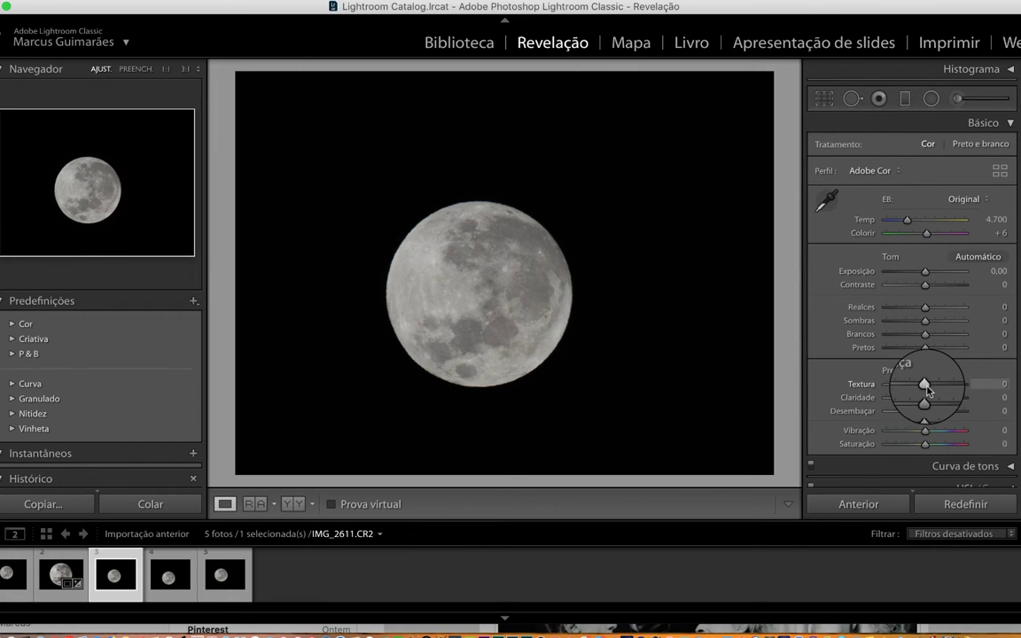
drag(928, 391, 964, 395)
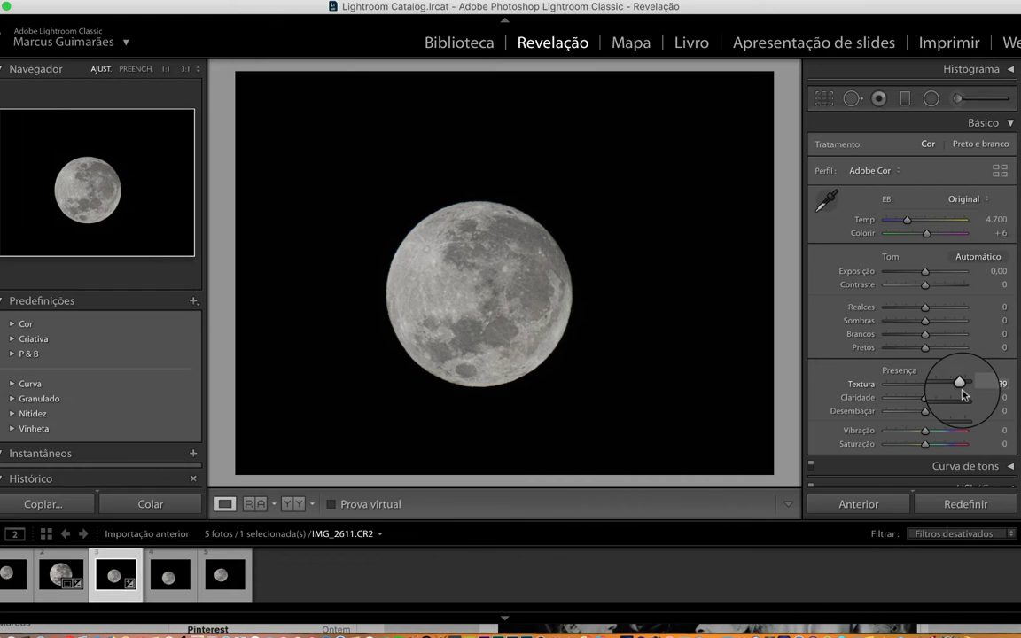
drag(964, 395, 961, 393)
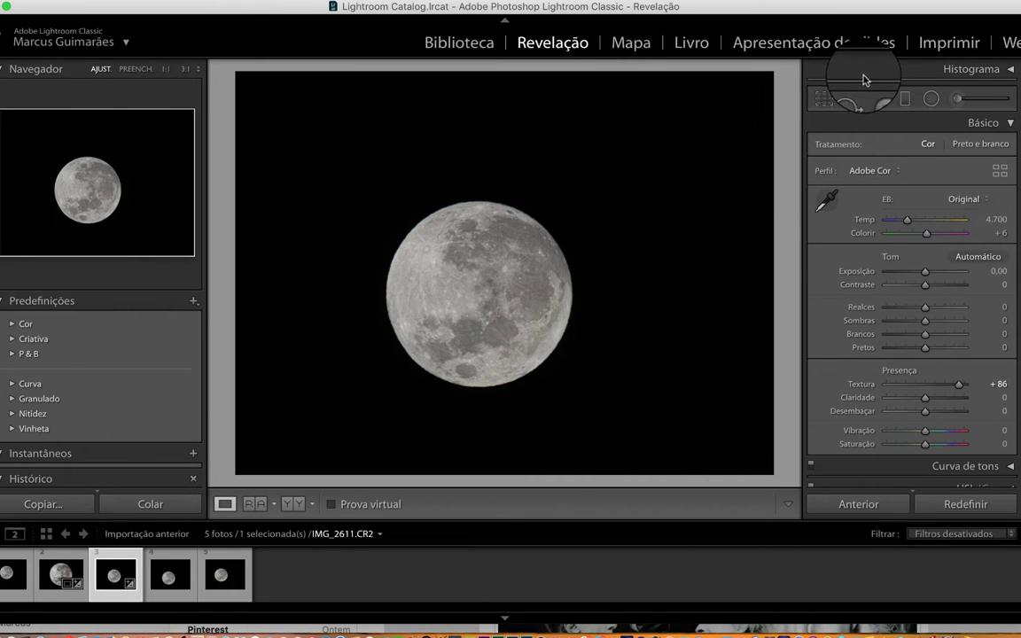
Crop the photo on all four sides so the moon fills the frame with a narrow black margin, and apply the crop
click(823, 100)
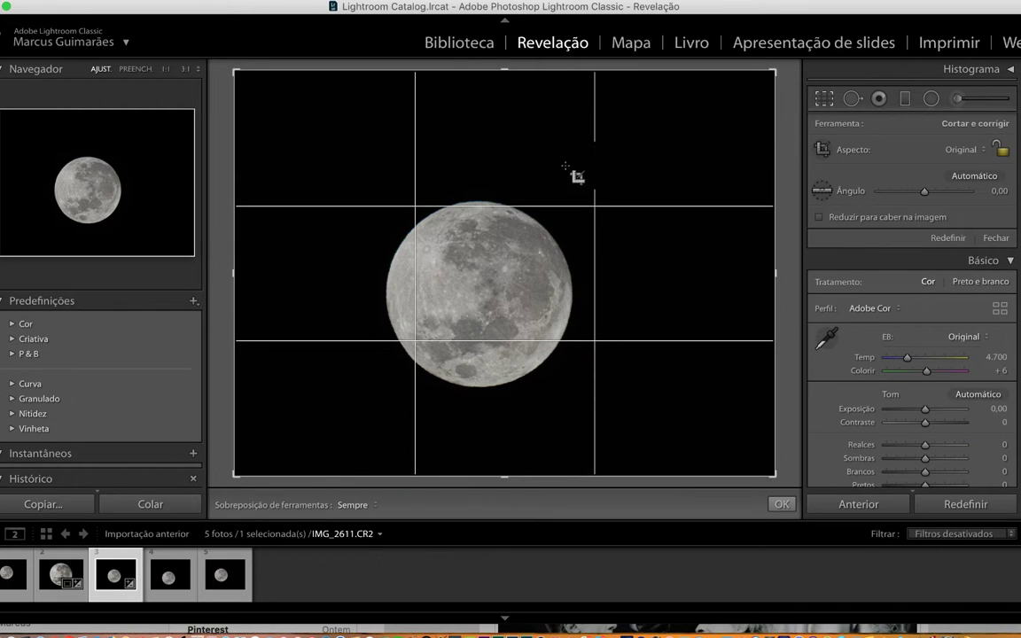
drag(505, 70, 498, 116)
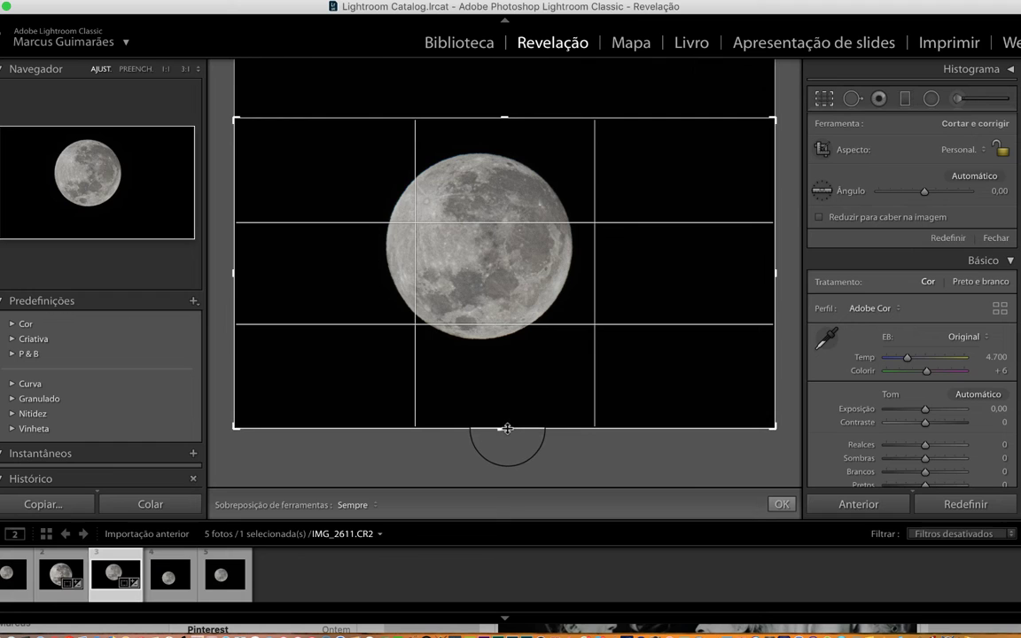
drag(503, 427, 506, 398)
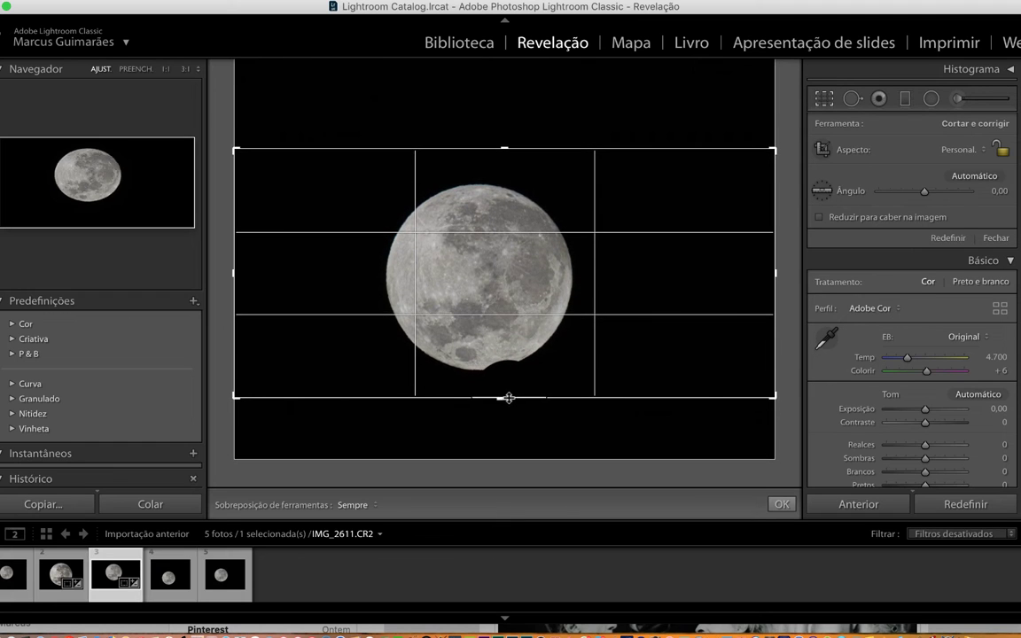
drag(759, 294, 713, 284)
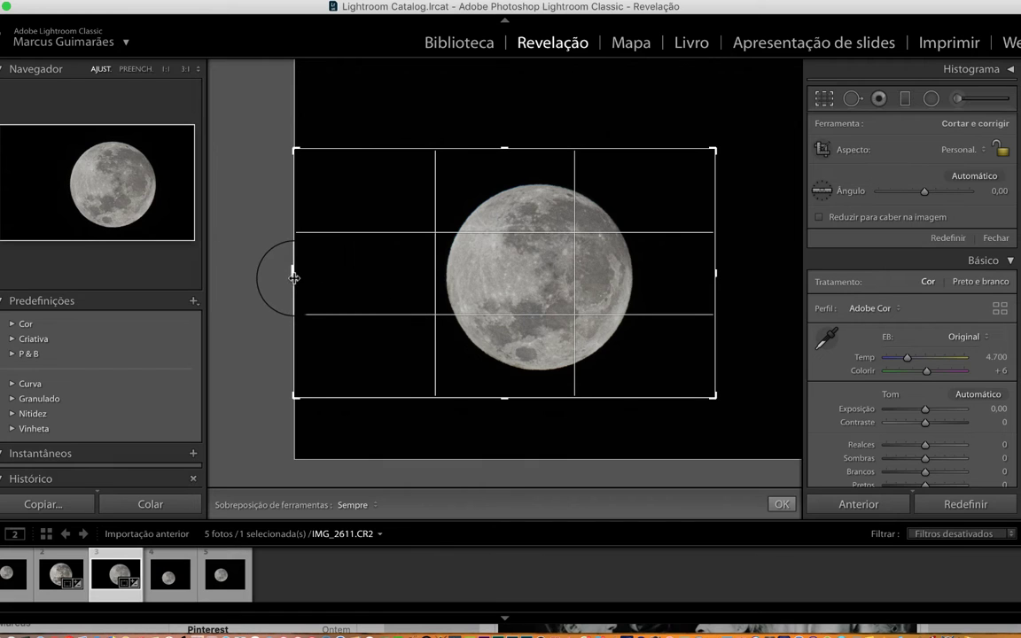
drag(292, 280, 337, 285)
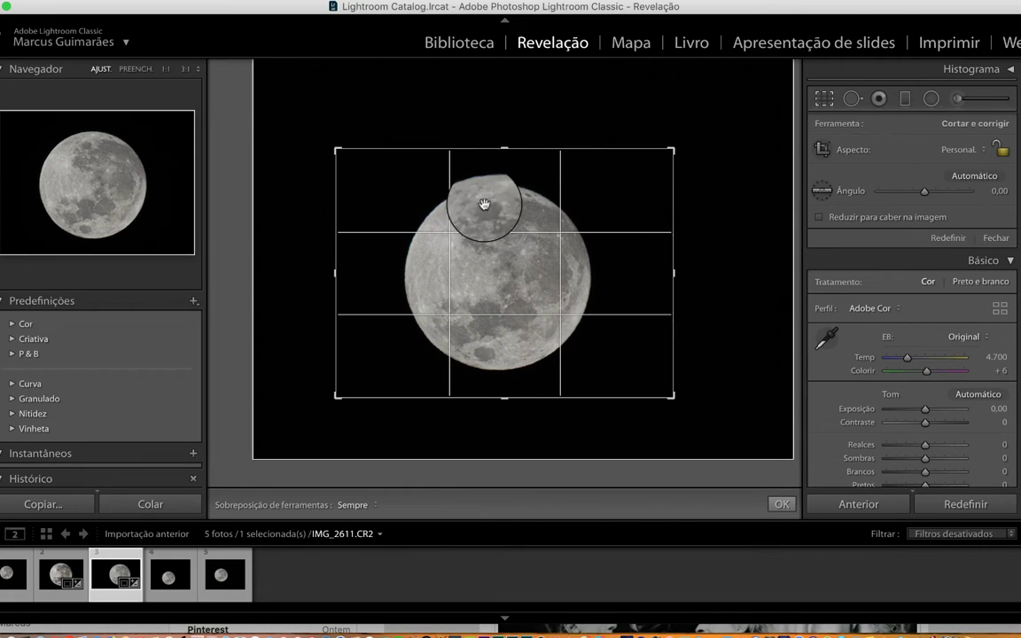
drag(503, 152, 504, 171)
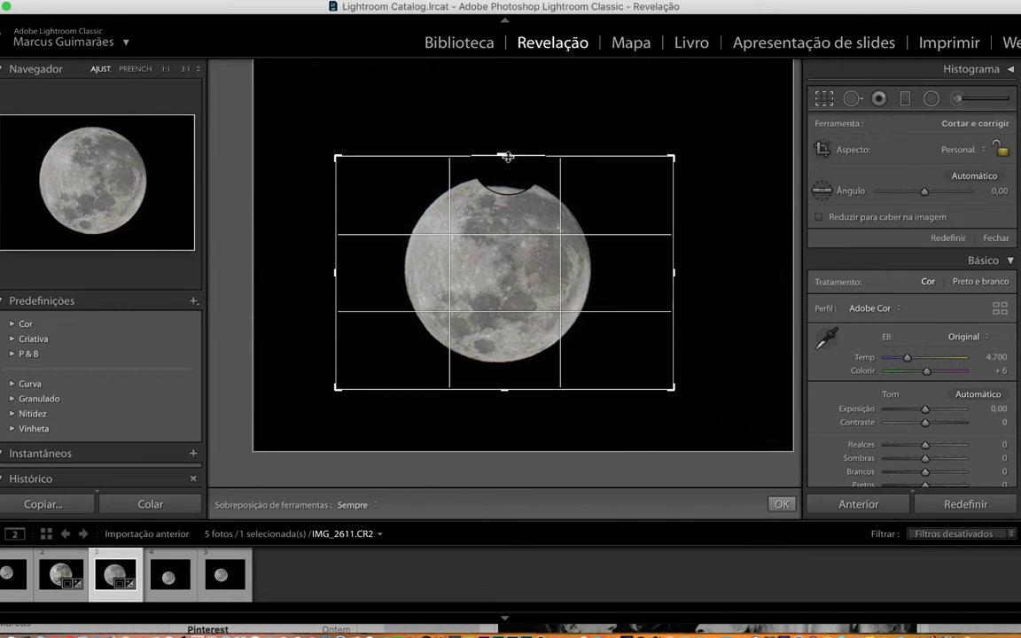
drag(503, 382, 503, 383)
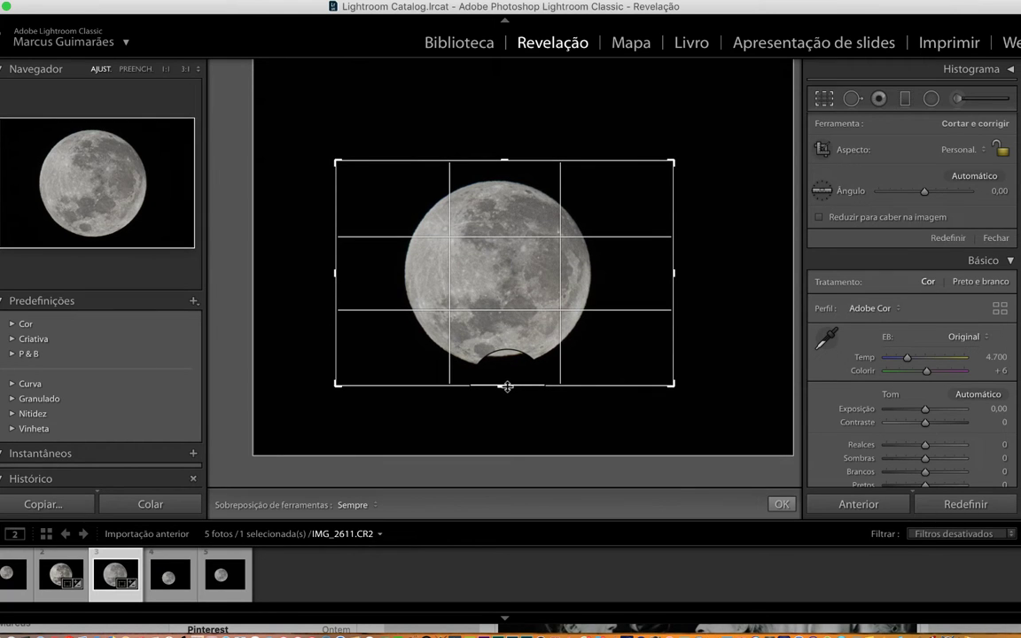
double_click(506, 387)
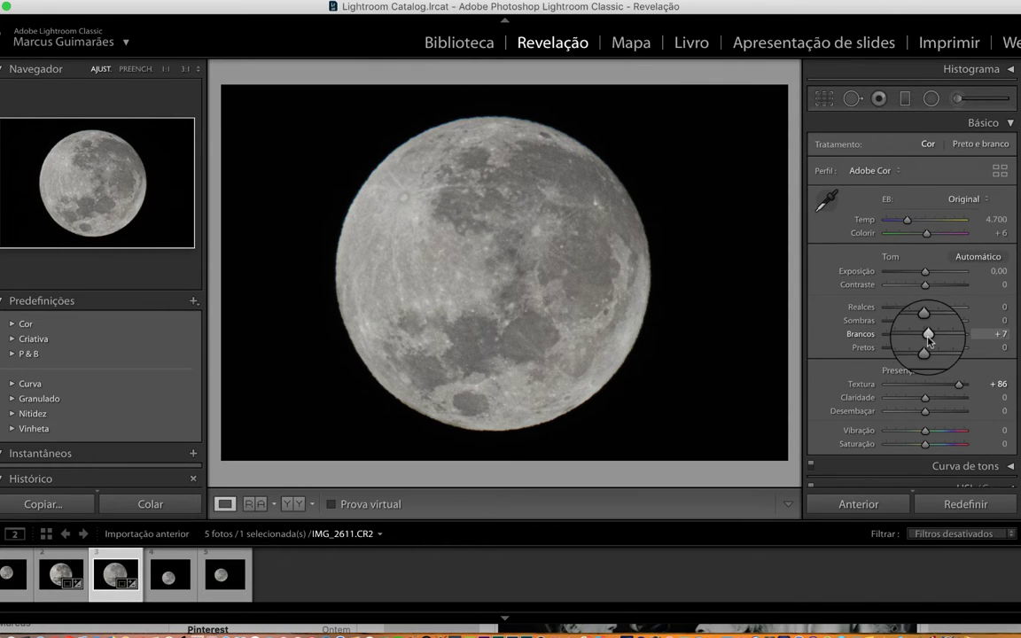
Set Whites to +53, Blacks to −63, Clarity to +40 and Dehaze to +22 on the cropped moon photo
drag(925, 335, 902, 358)
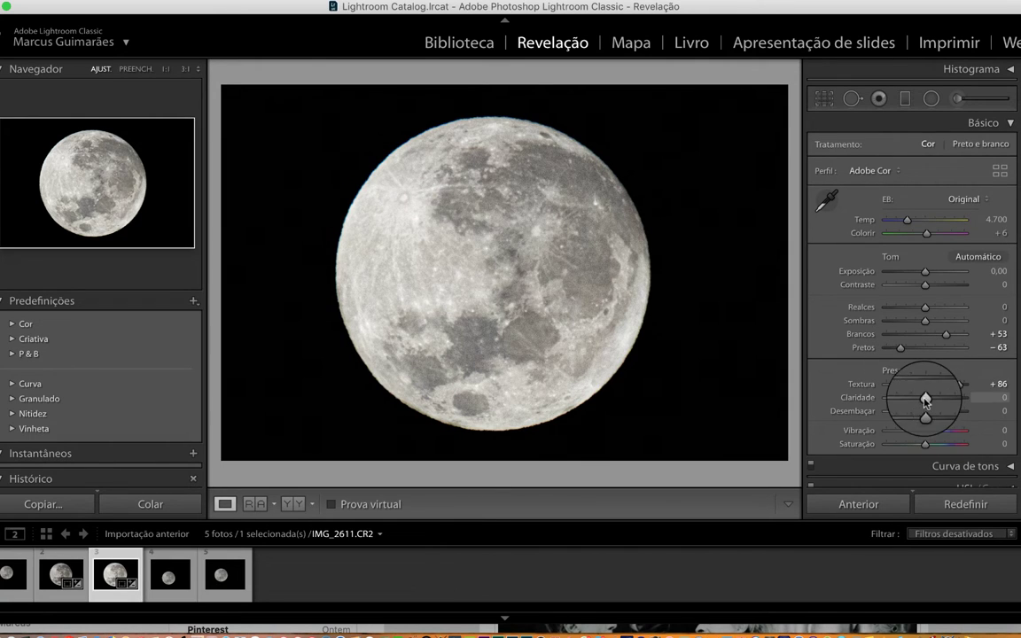
mouse_move(924, 398)
mouse_down()
mouse_move(984, 406)
mouse_move(923, 401)
mouse_move(942, 404)
mouse_up()
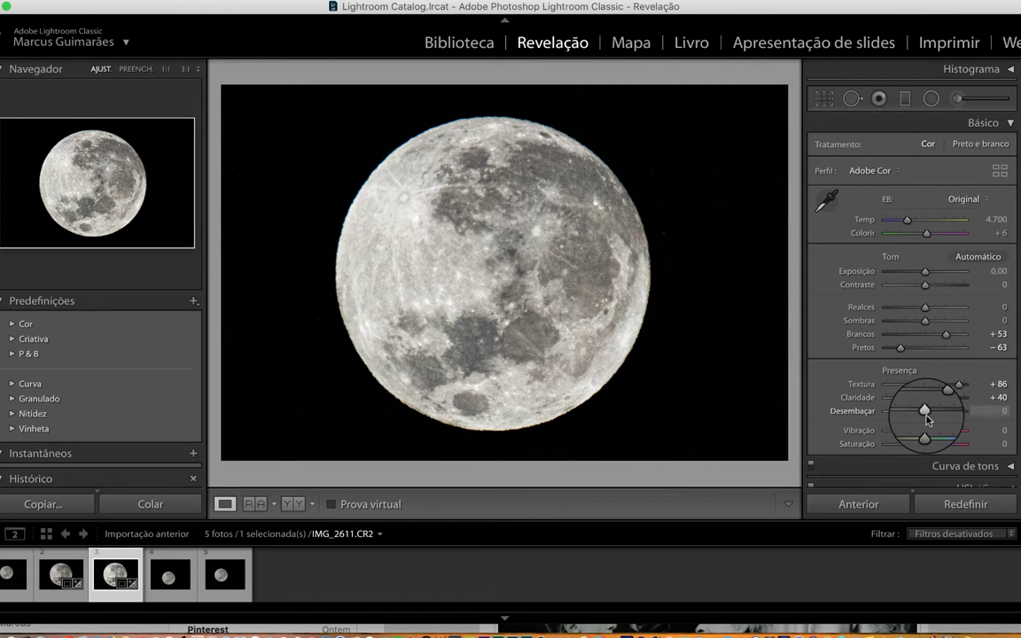
drag(925, 419, 936, 419)
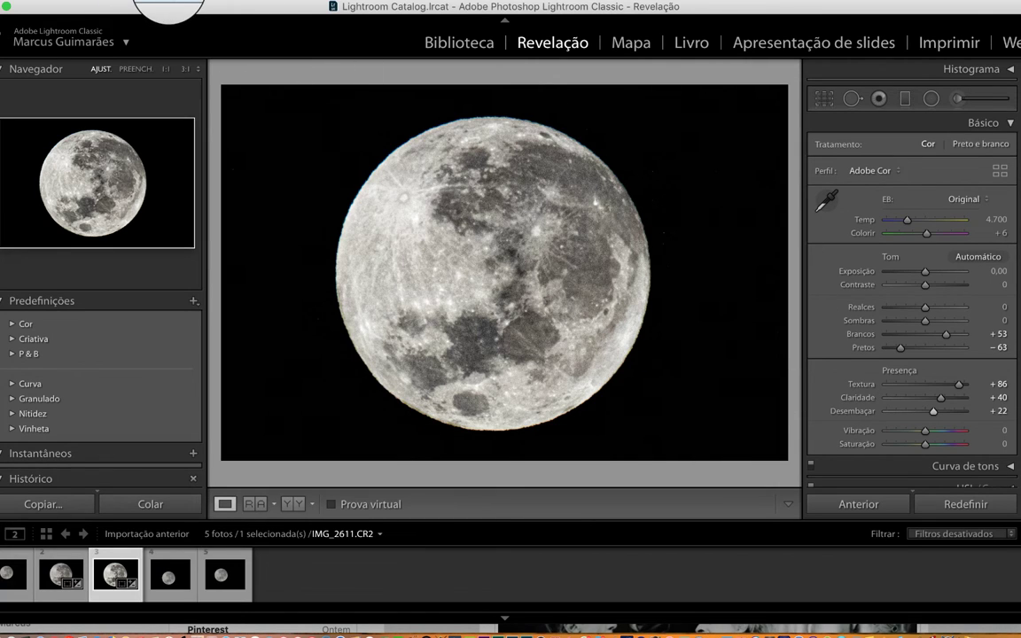
Review the export location and file naming settings for the edited photo, then leave the dialog without exporting
click(137, 5)
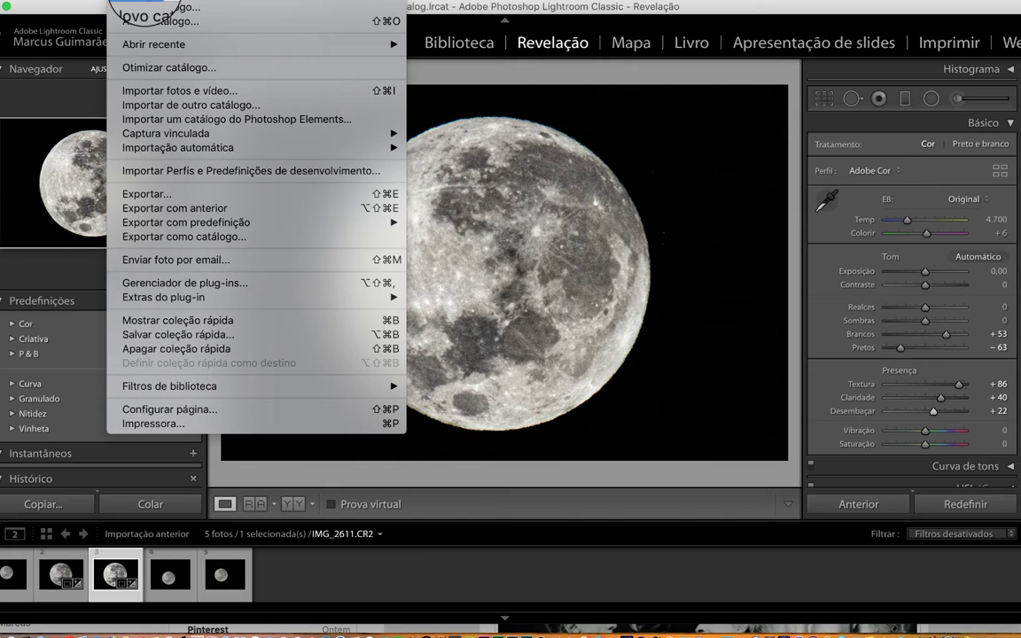
click(139, 193)
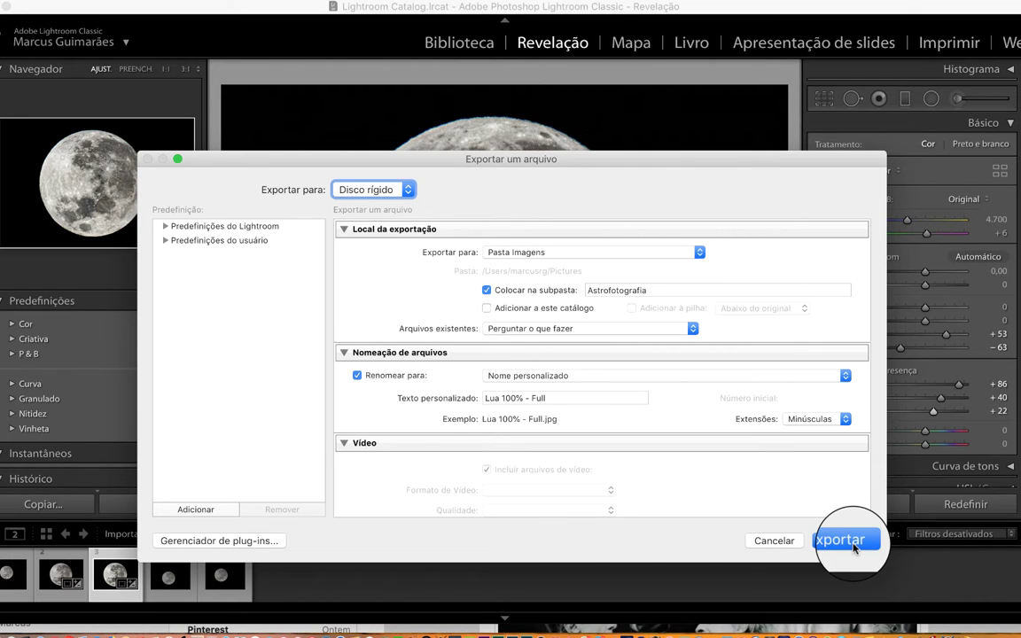
click(763, 543)
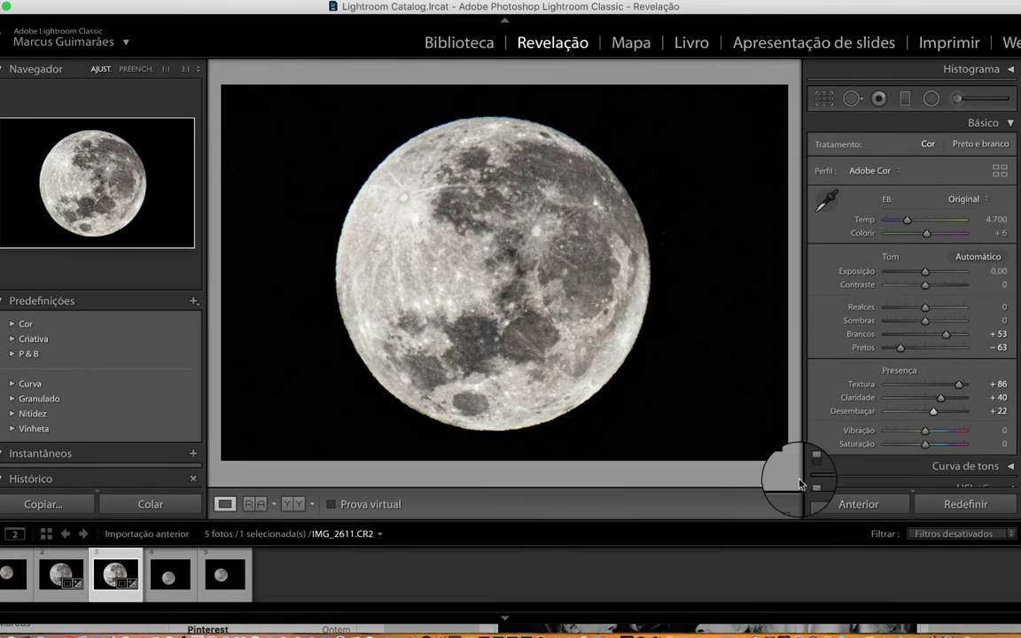
key(f)
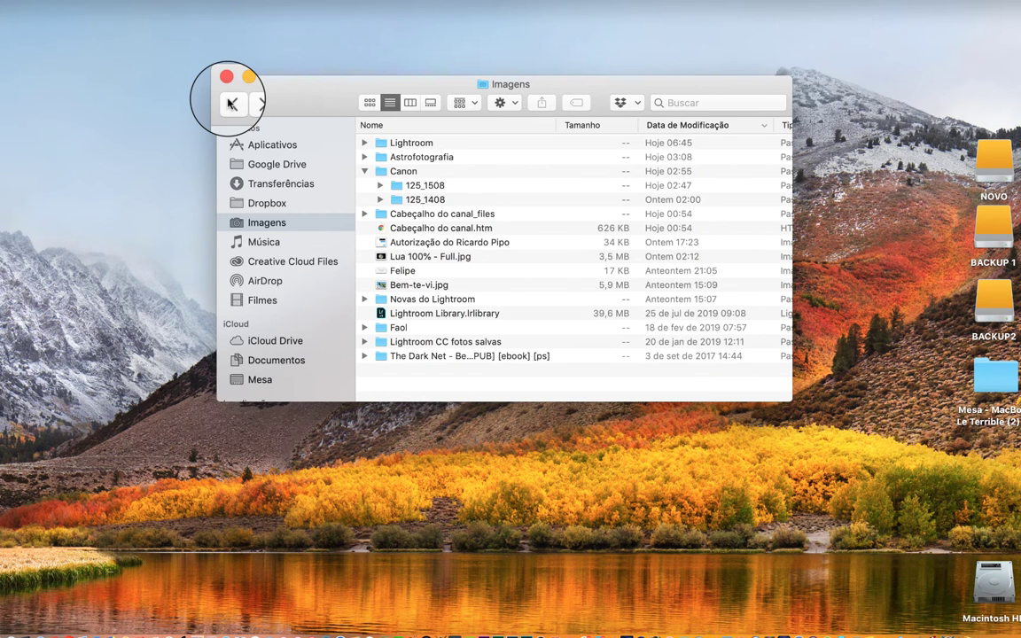
Open Lua 100% - Full.jpg from the Astrofotografia folder in Adobe Photoshop CC 2019, keeping the embedded color profile
click(419, 157)
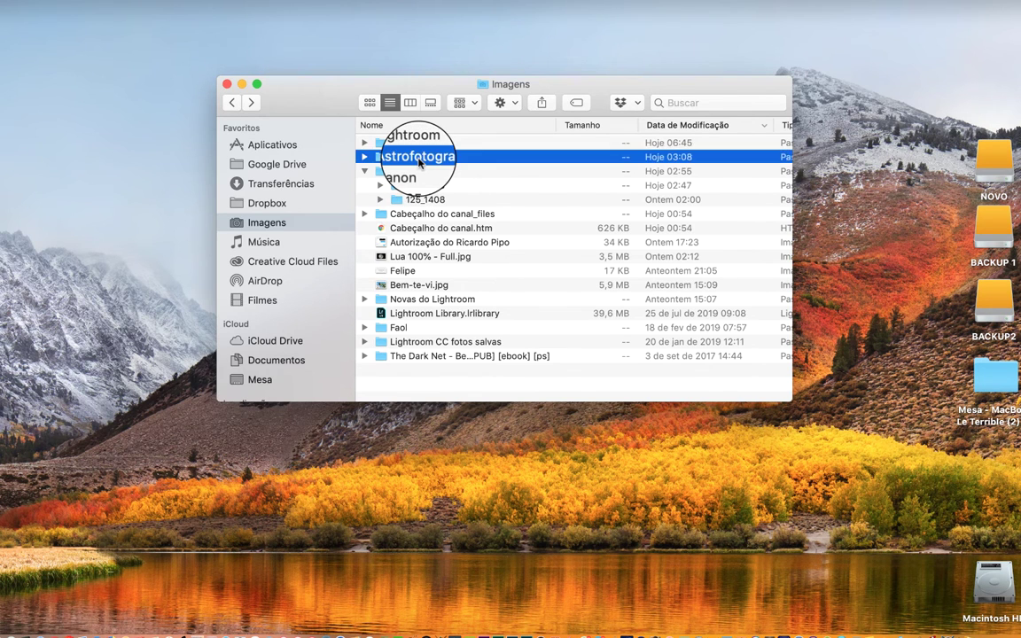
double_click(418, 158)
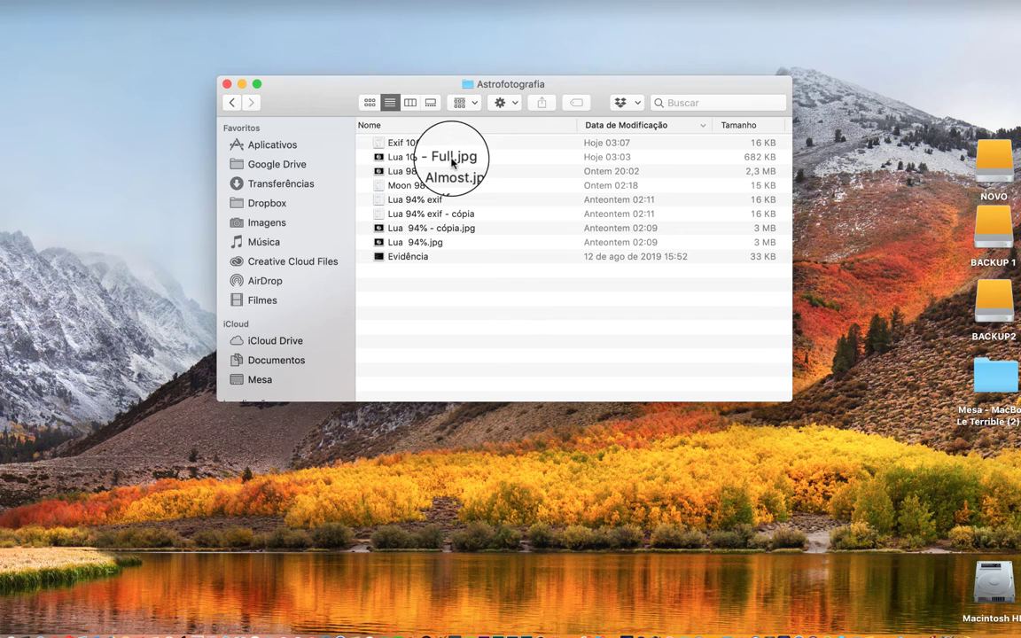
click(452, 159)
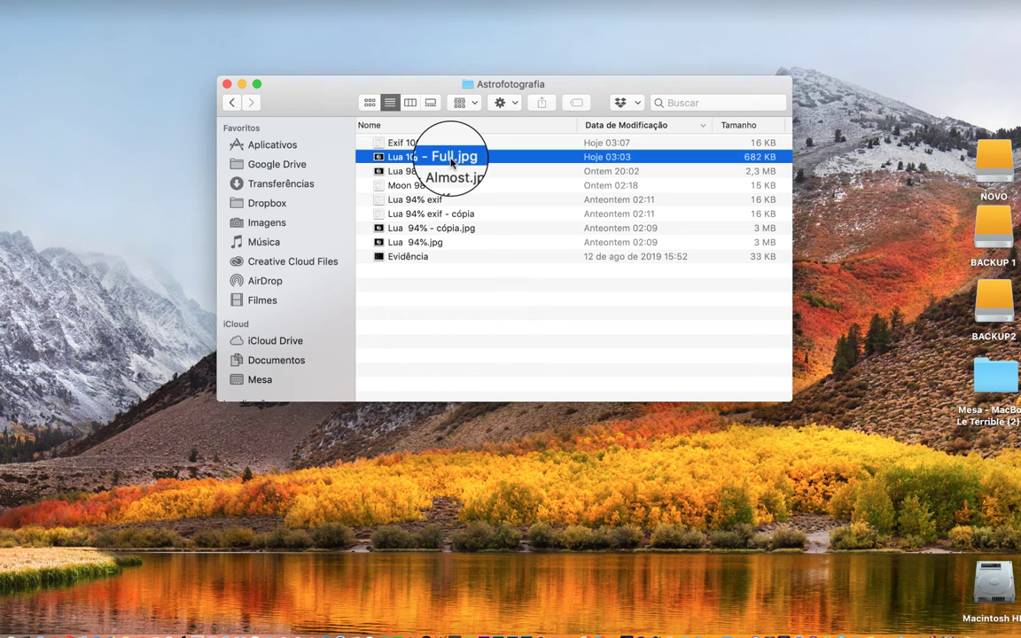
right_click(452, 160)
mouse_move(468, 182)
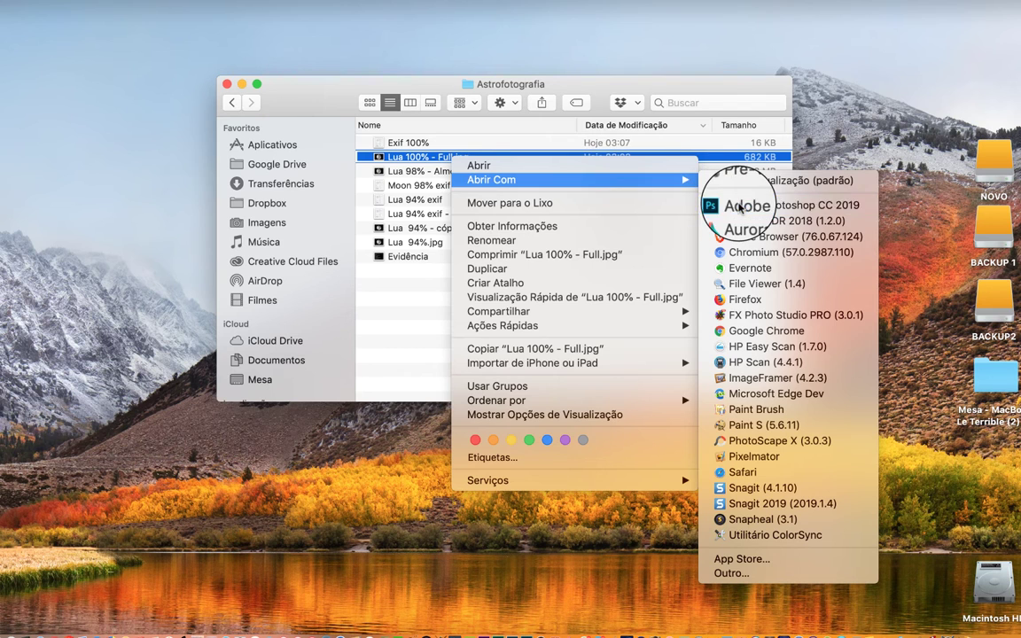
click(725, 205)
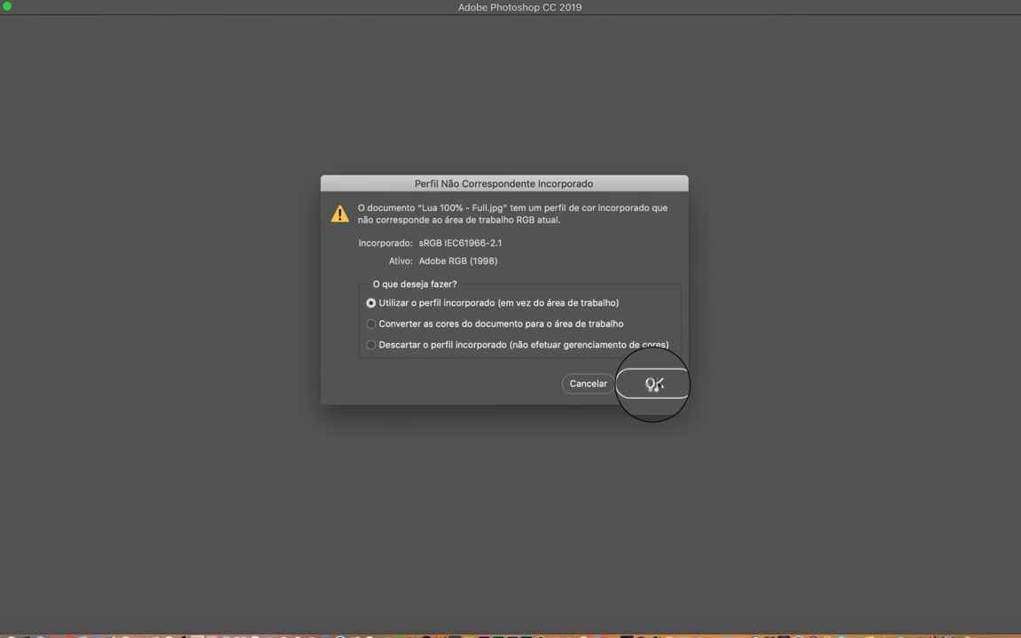
click(653, 384)
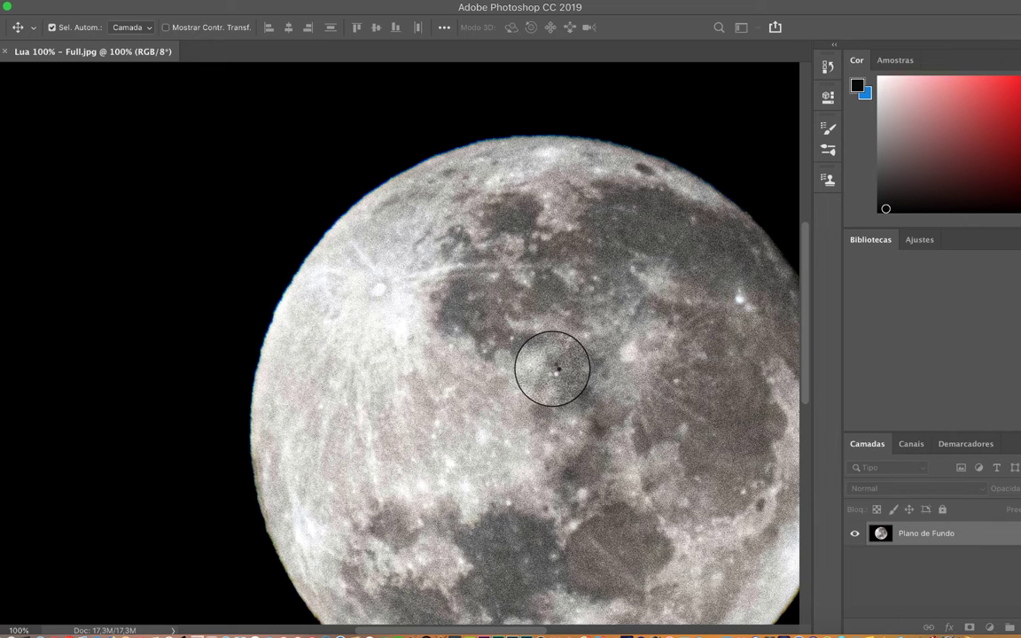
Apply the automatic tone correction to the whole moon image
key(super+minus)
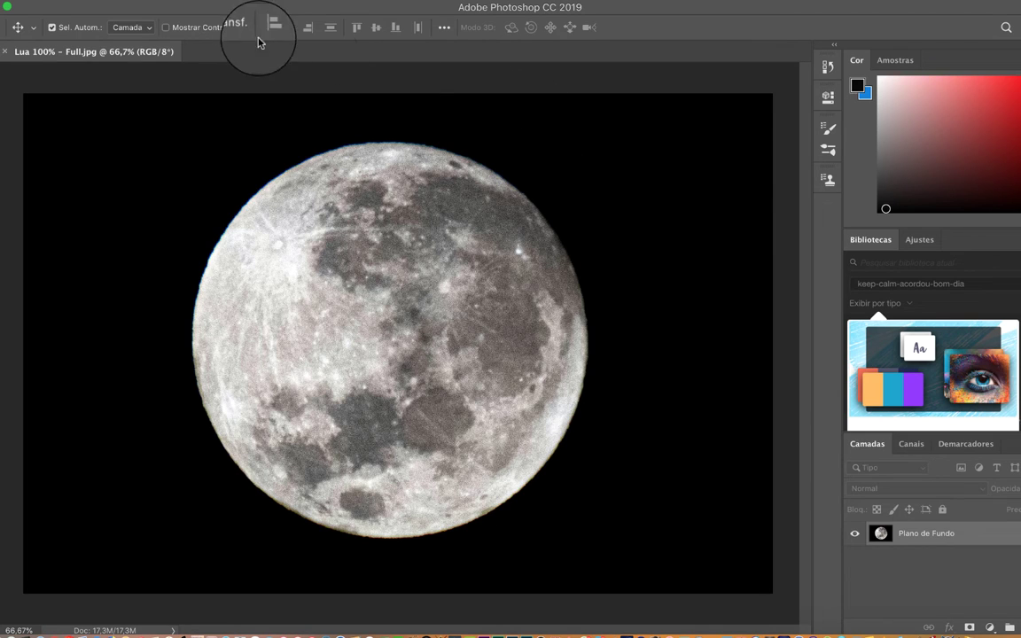
click(200, 1)
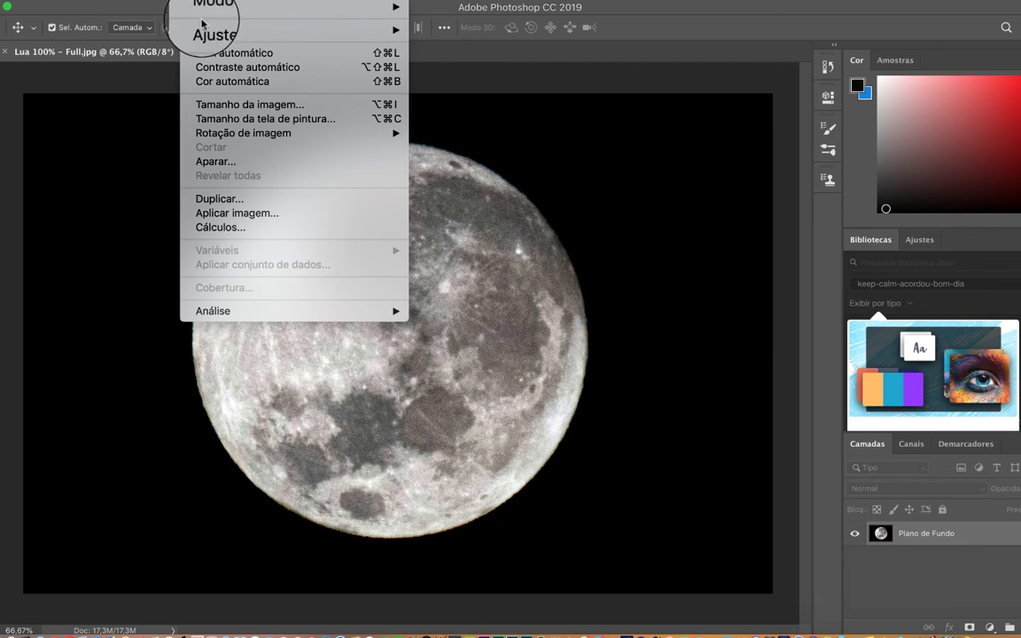
click(213, 51)
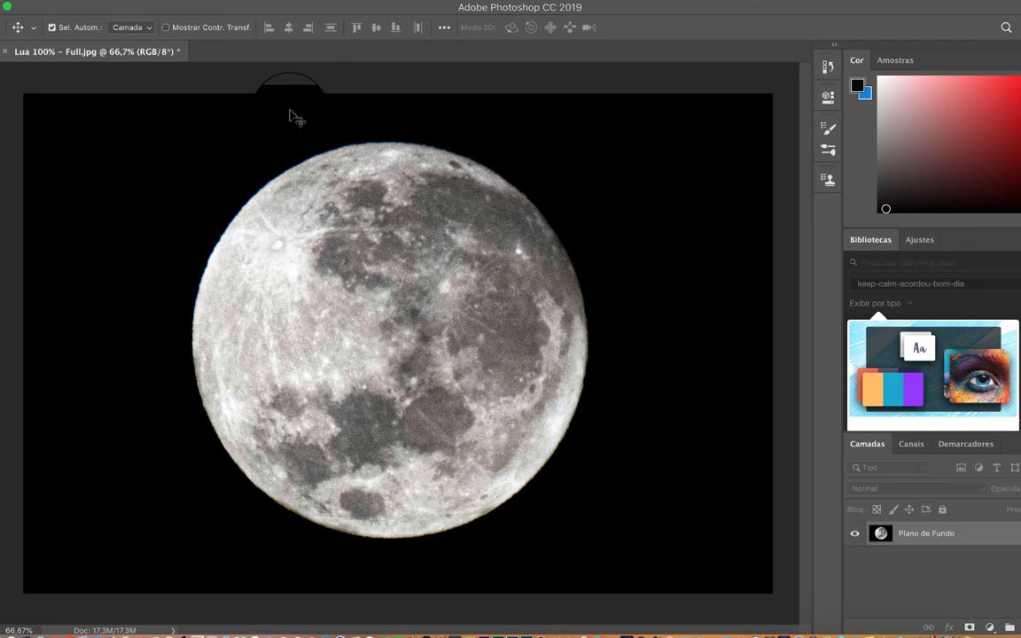
Try adjusting the midtone input level of the moon image's RGB channel with Levels, and leave the adjustment unapplied
click(195, 2)
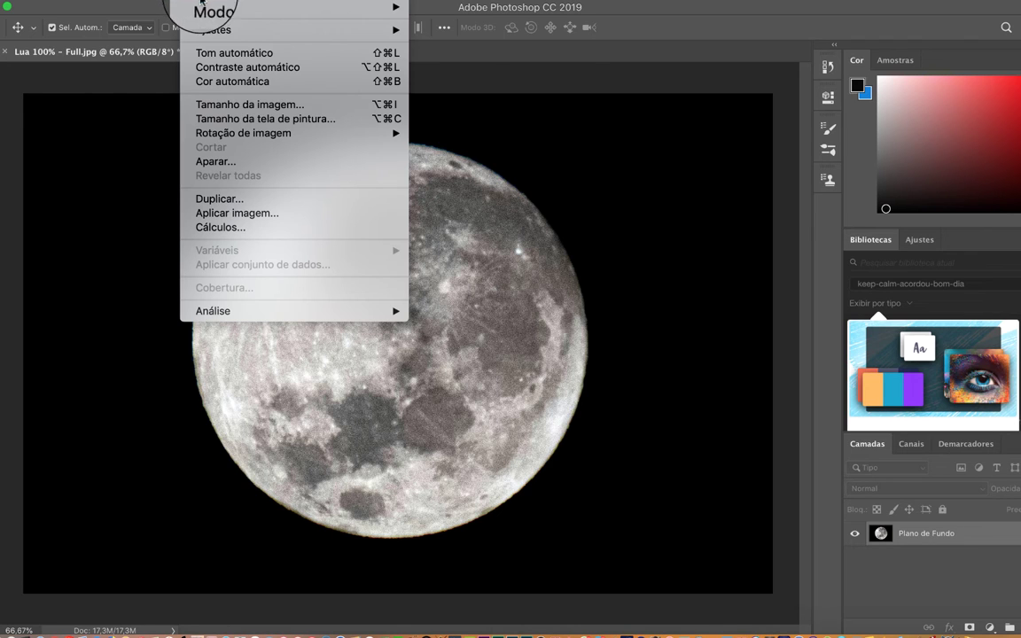
mouse_move(234, 33)
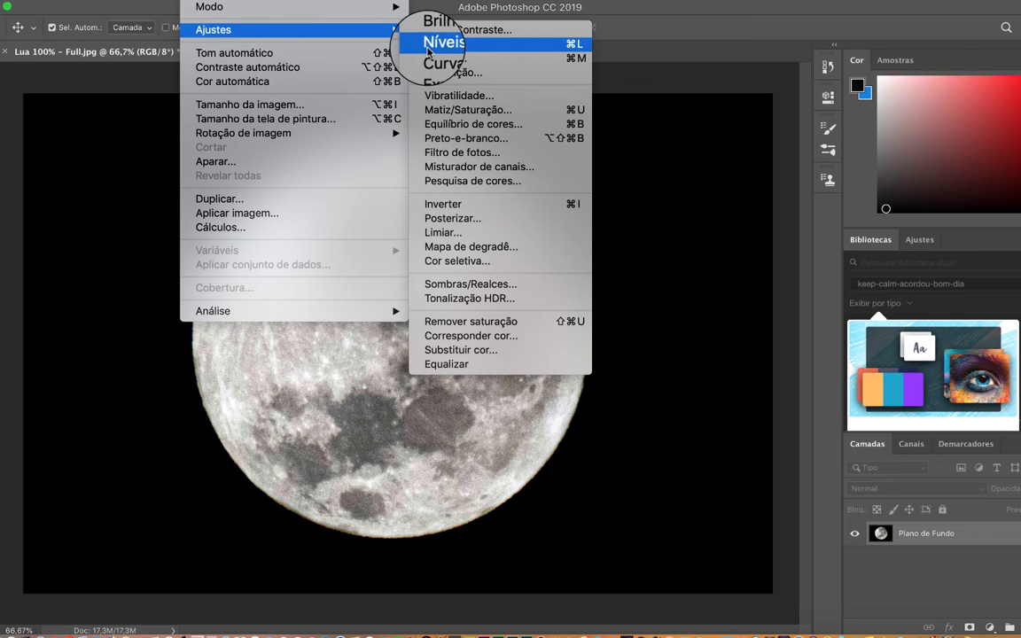
click(439, 43)
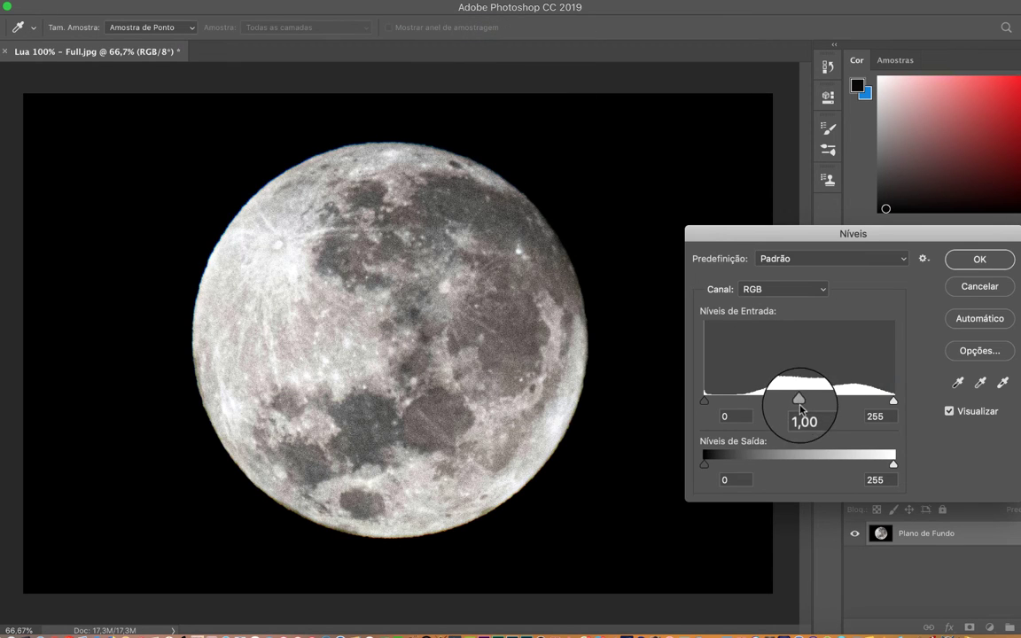
mouse_move(799, 404)
mouse_down()
mouse_move(837, 405)
mouse_move(798, 403)
mouse_up()
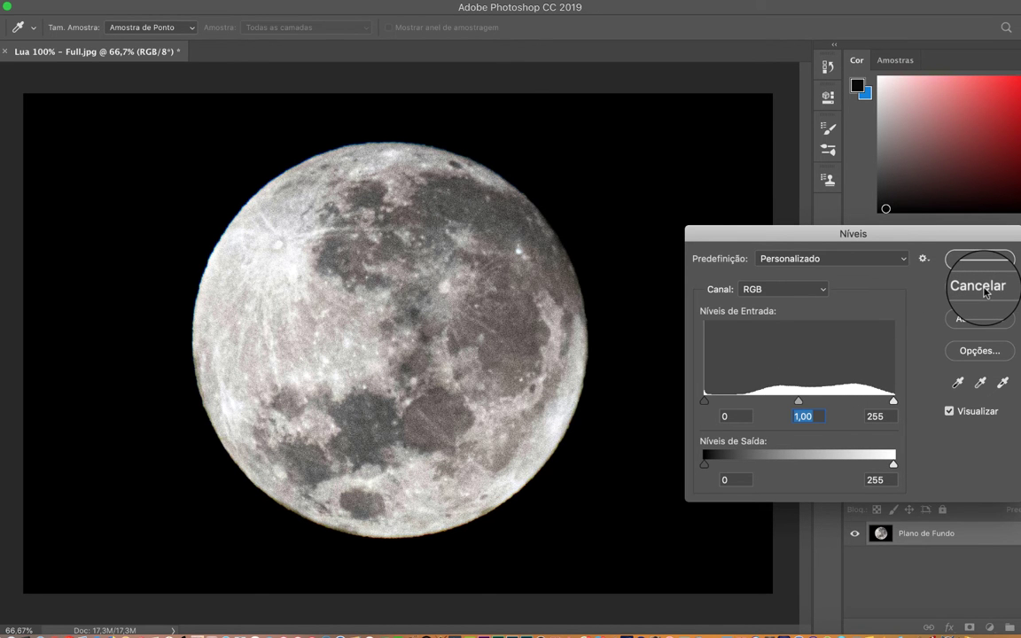
click(983, 291)
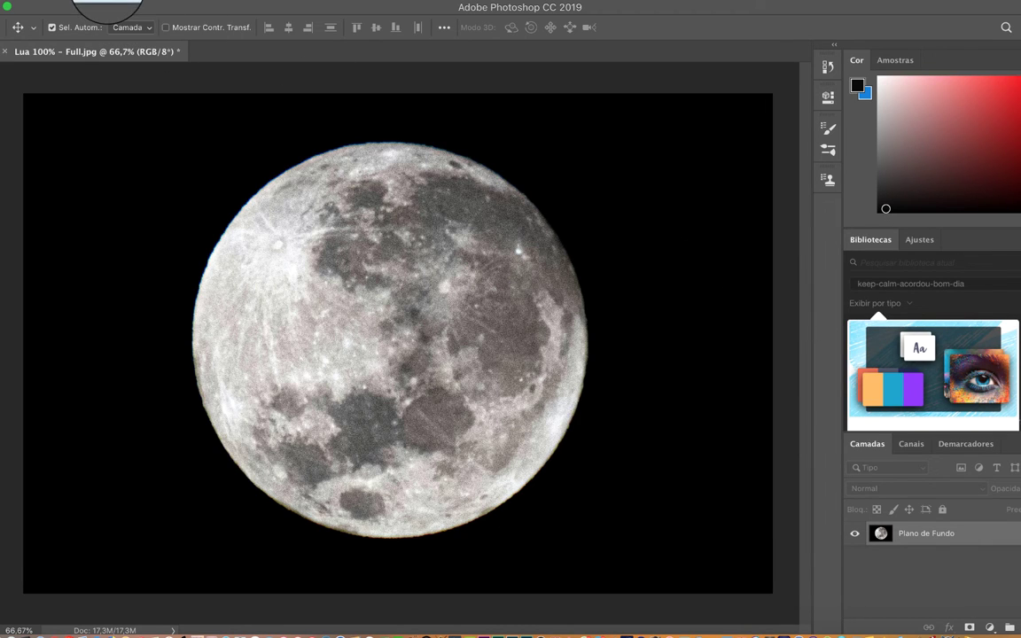
Review the Save As name, folder, JPEG format and color profile options for the moon image, and leave the dialog without saving
click(107, 2)
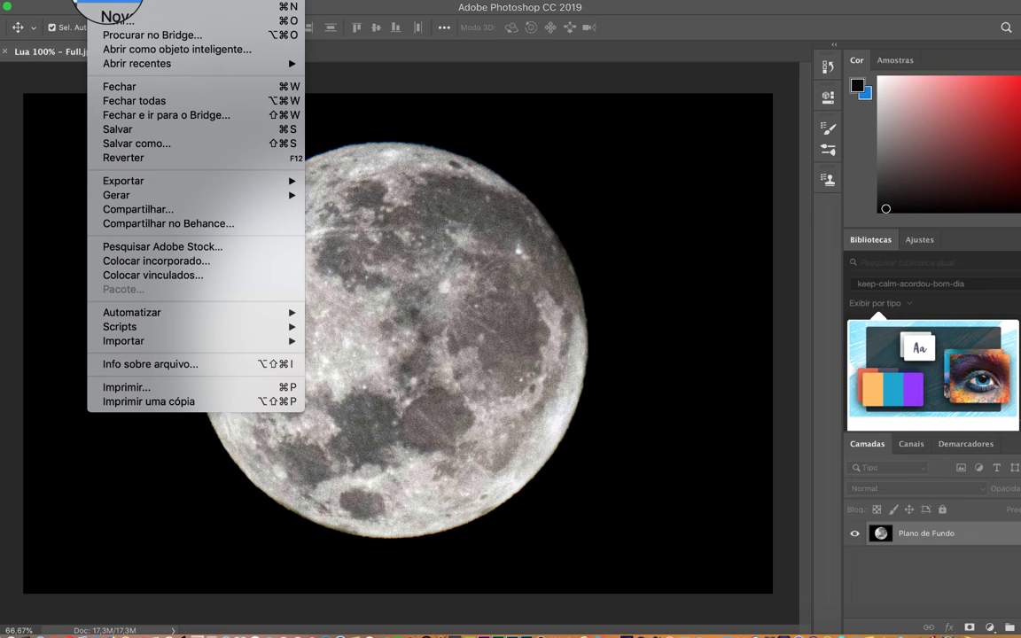
click(131, 144)
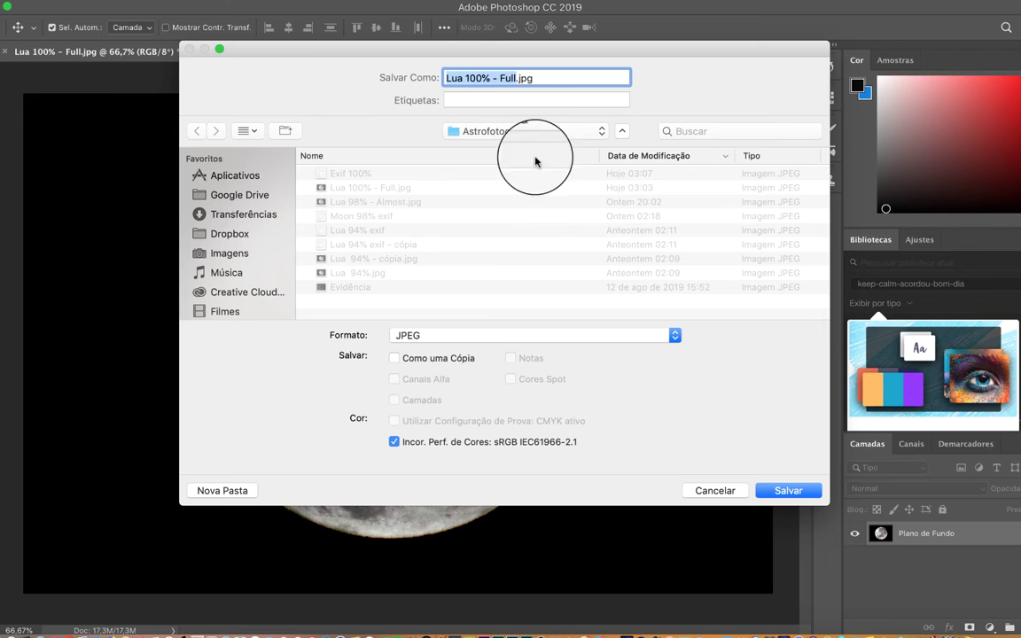
click(779, 492)
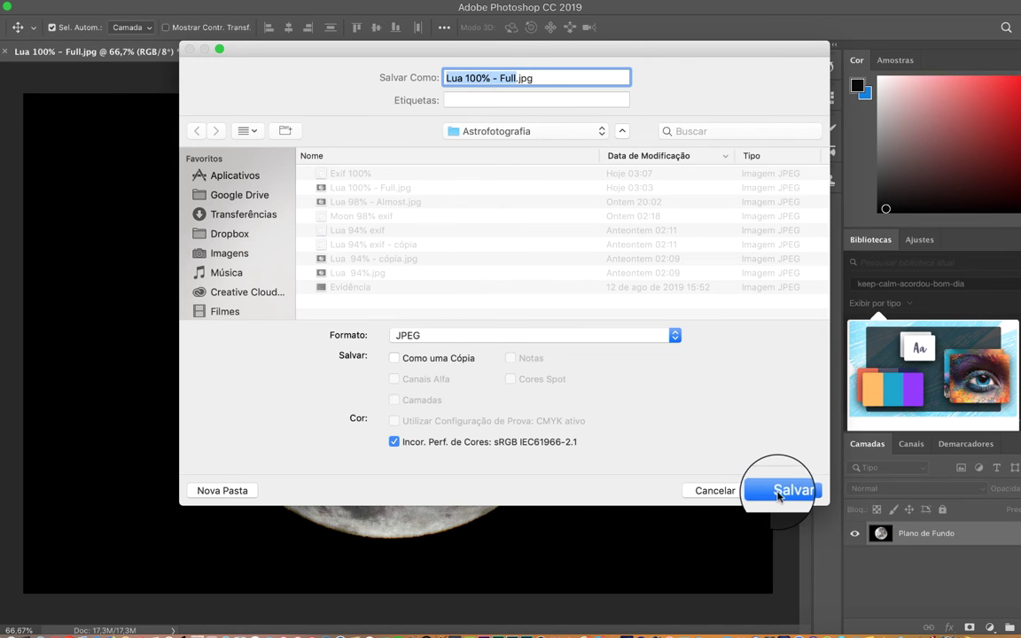
click(713, 489)
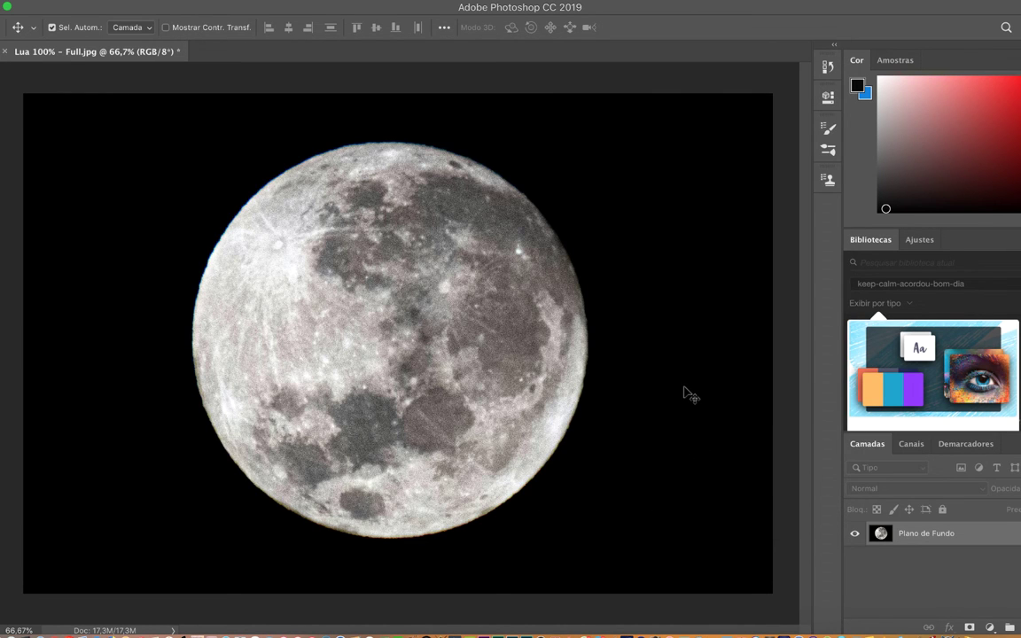